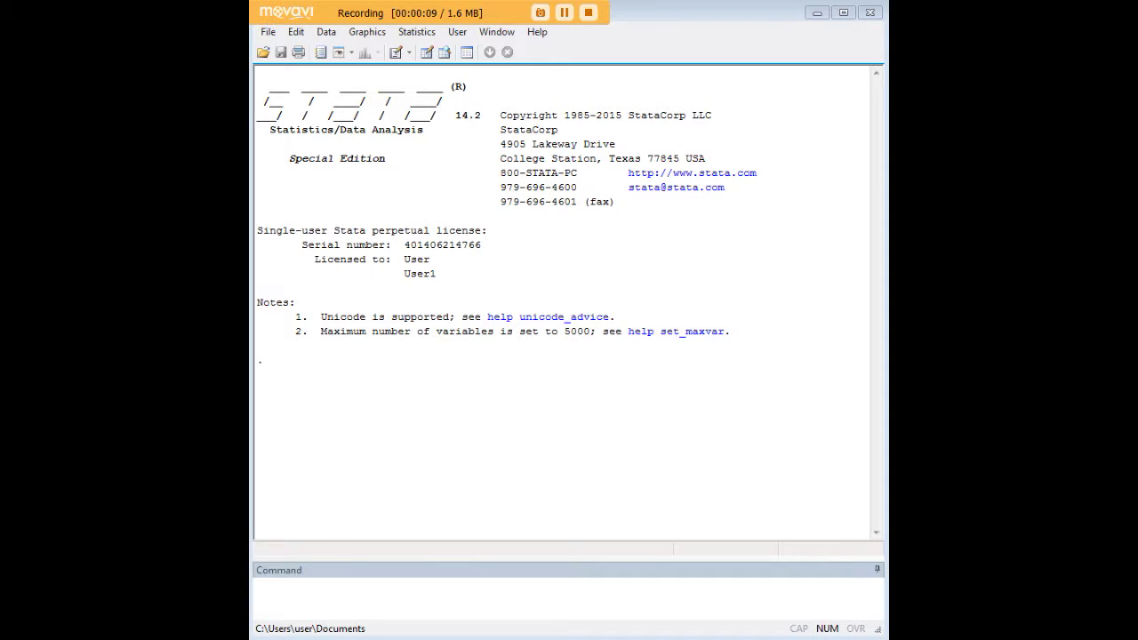
Step: Load the census13 dataset with webuse census13 and open it with edit
click(654, 585)
text(webuse census13)
key(Return)
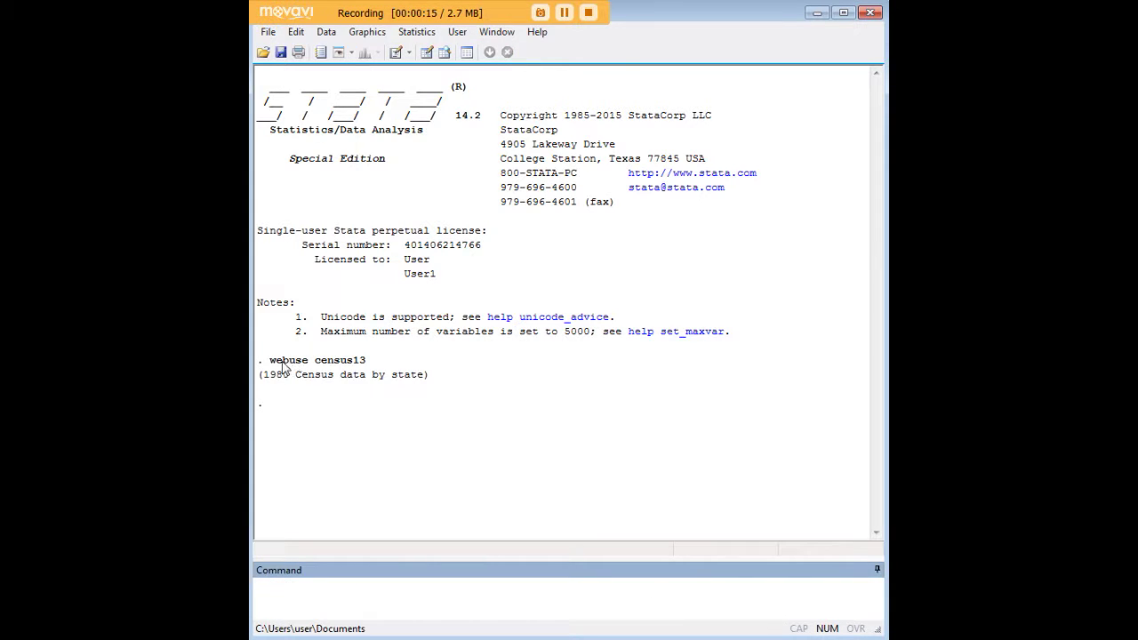
text(edit)
key(Return)
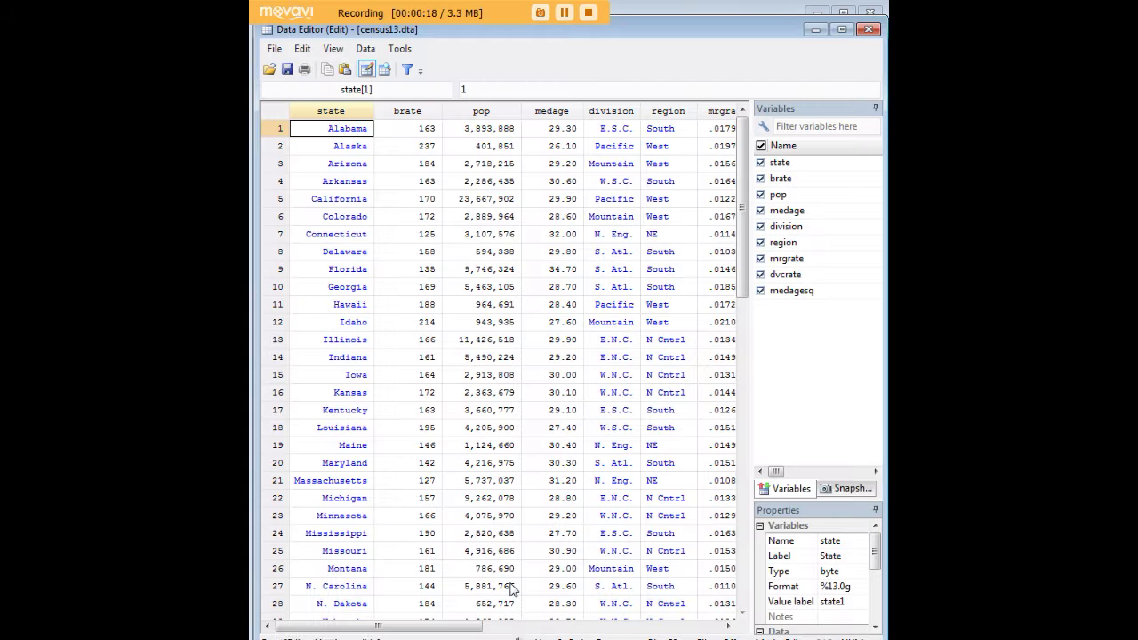
Step: Inspect the brate, pop, division and region values, select the pop and region columns, then close the Data Editor
click(400, 131)
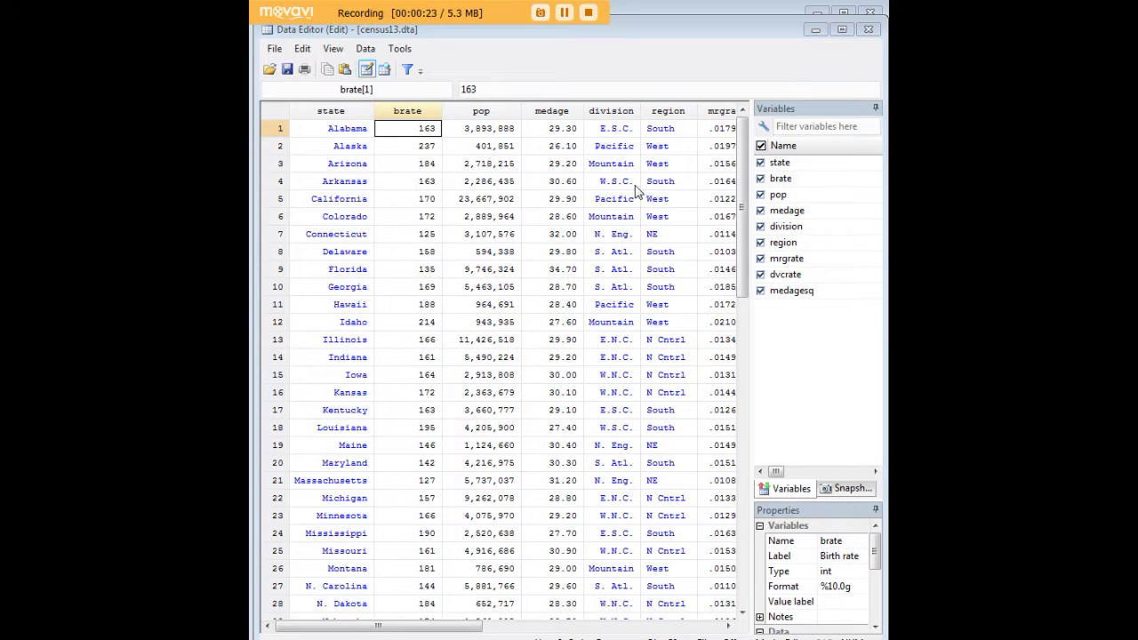
click(496, 129)
click(601, 131)
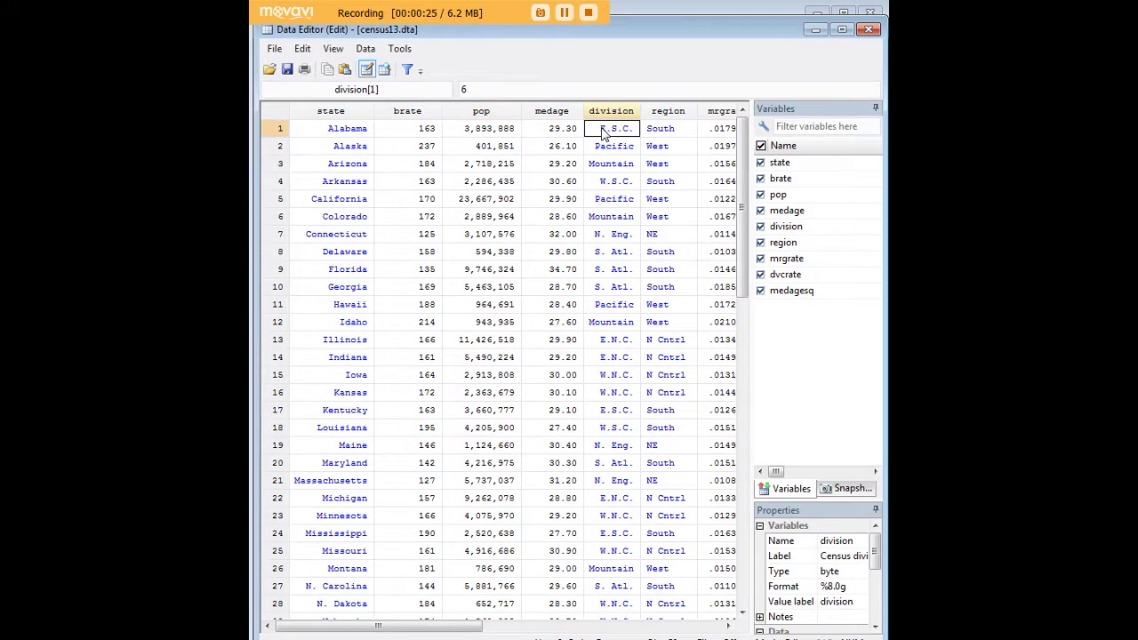
key(Right)
key(Right)
key(Right)
key(Left)
key(Left)
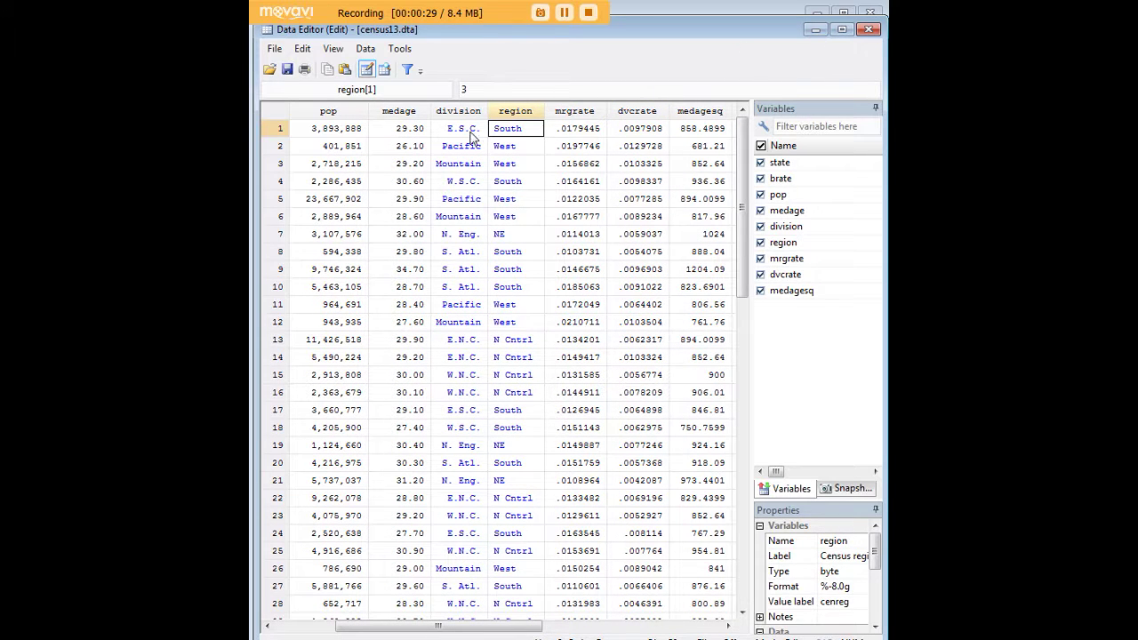
key(Left)
key(Left)
key(Left)
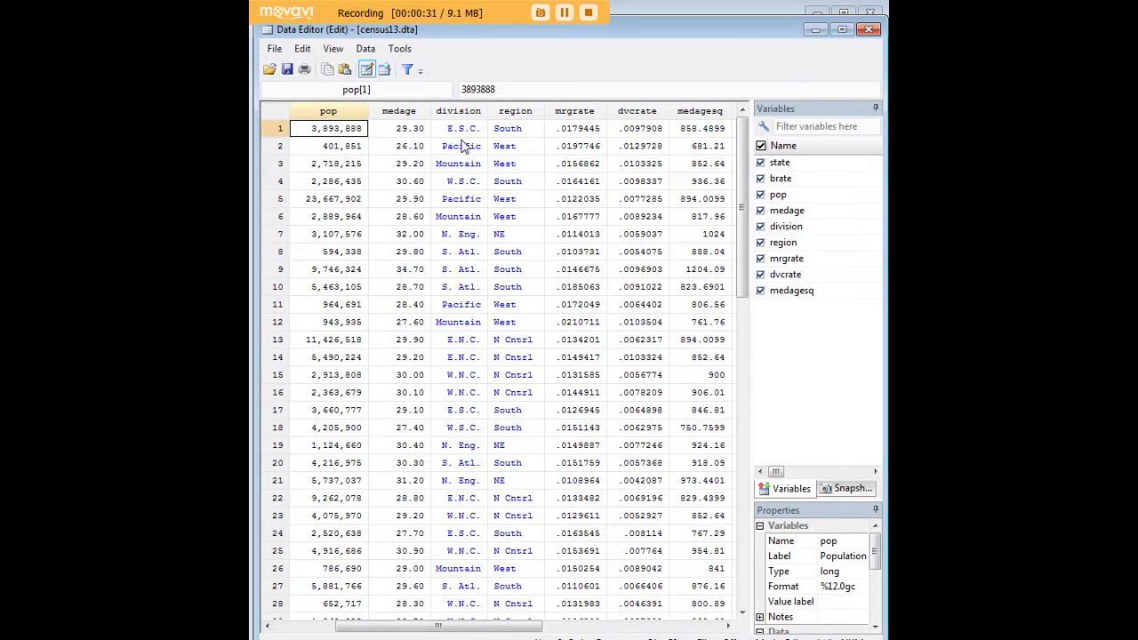
click(328, 114)
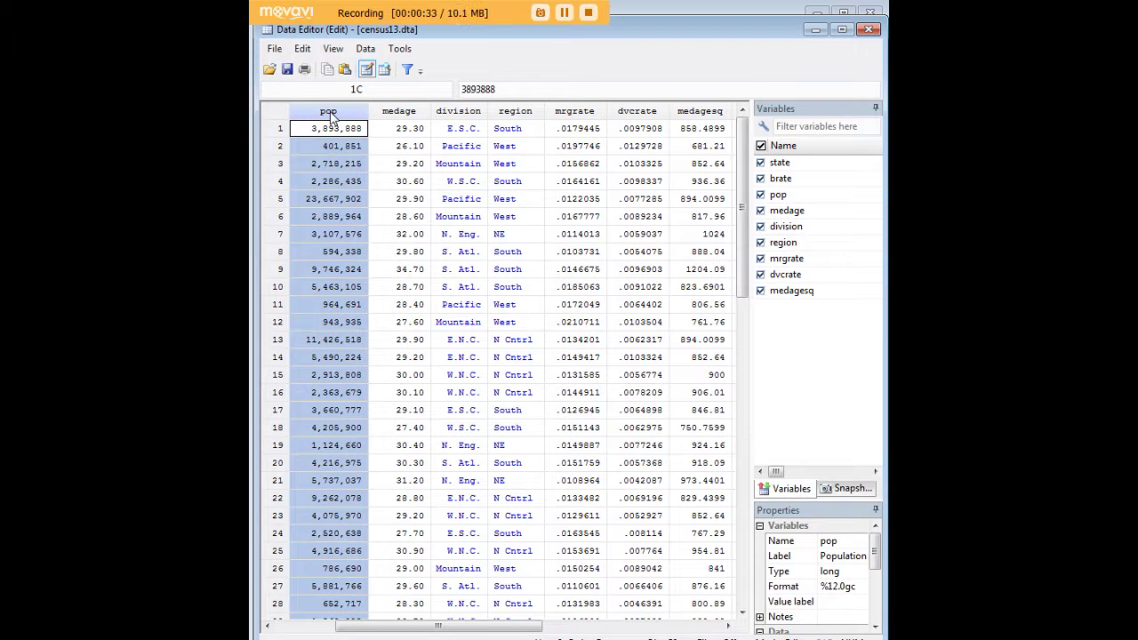
click(515, 113)
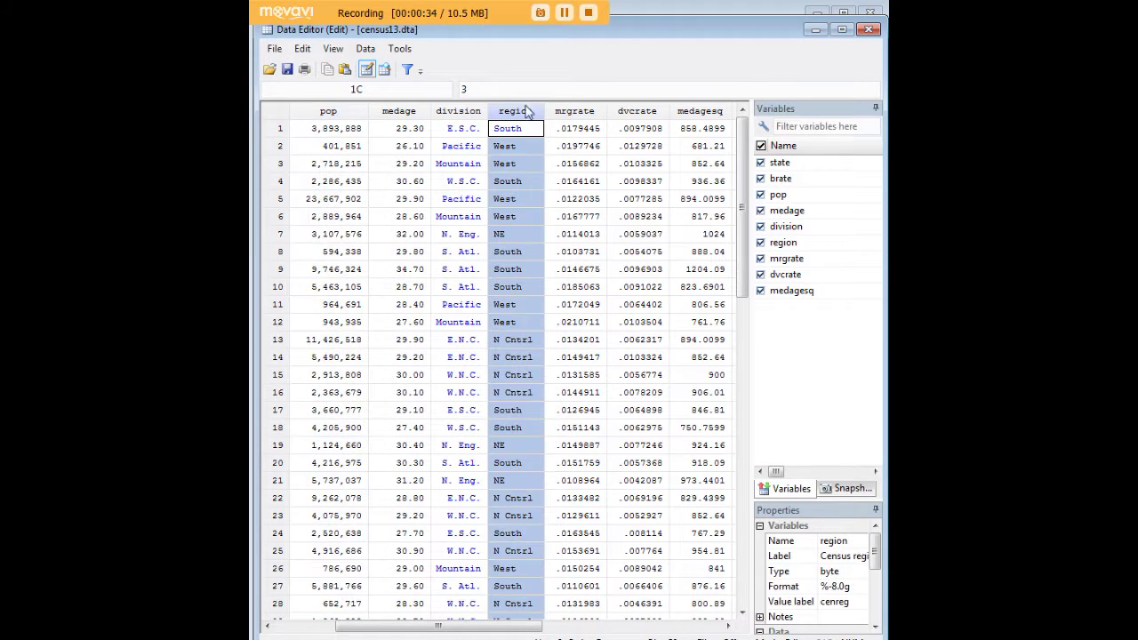
click(816, 30)
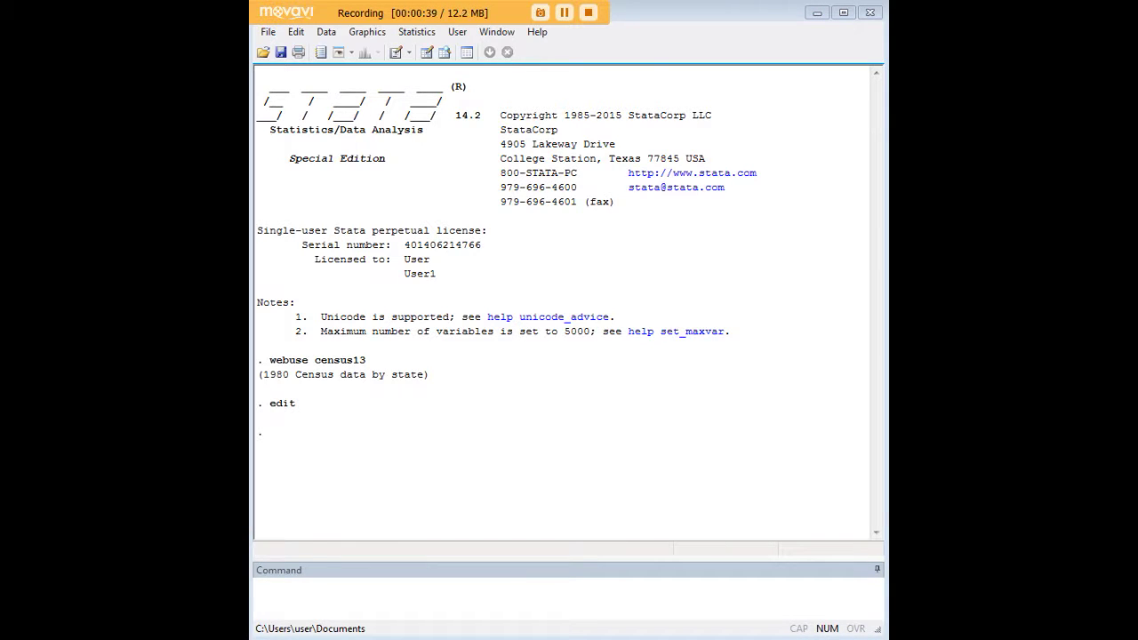
Step: Run graph bar pop, over(region) to chart mean population by region, then minimize the graph
click(678, 595)
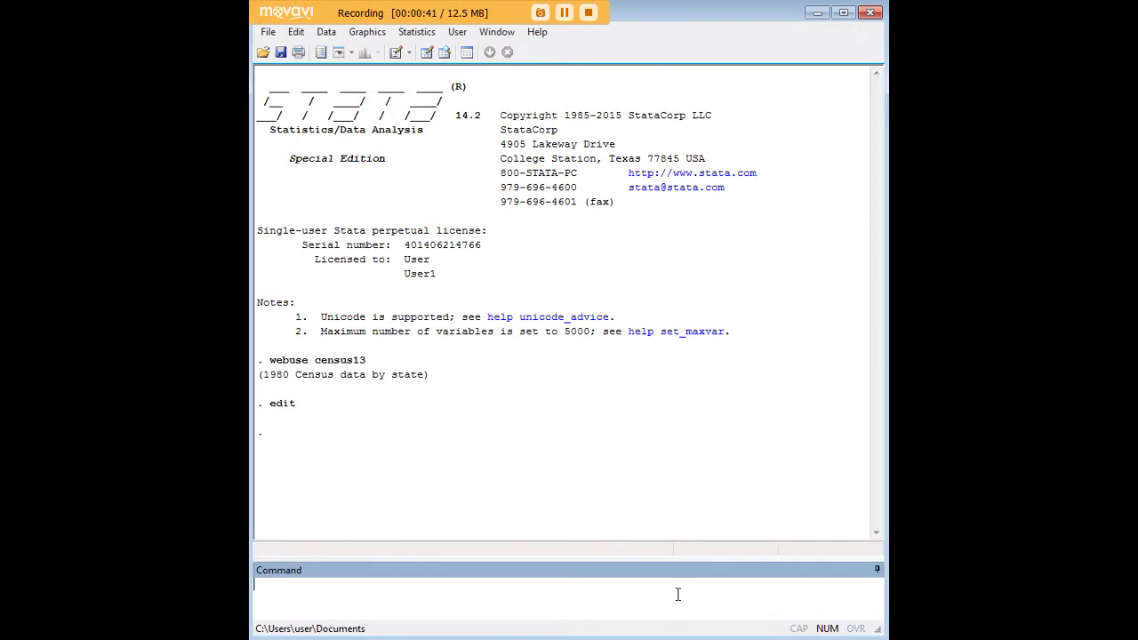
text(graph bar pop, over(region))
key(Return)
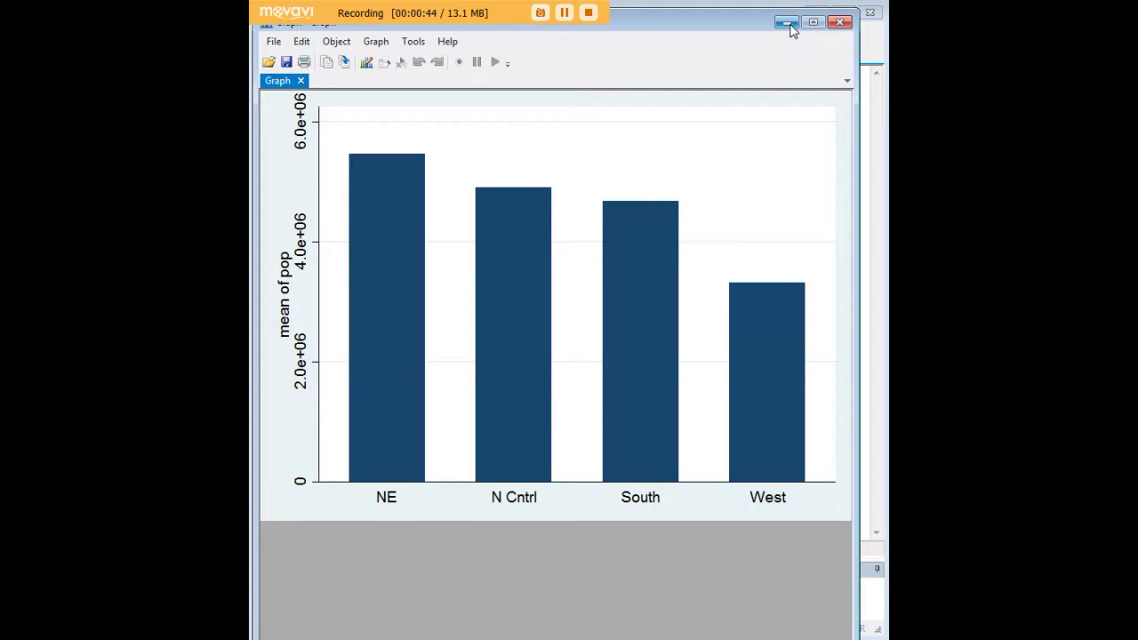
click(788, 22)
Step: Highlight the echoed command's parts in turn: bar, pop, and the over(region) option
drag(442, 433, 279, 441)
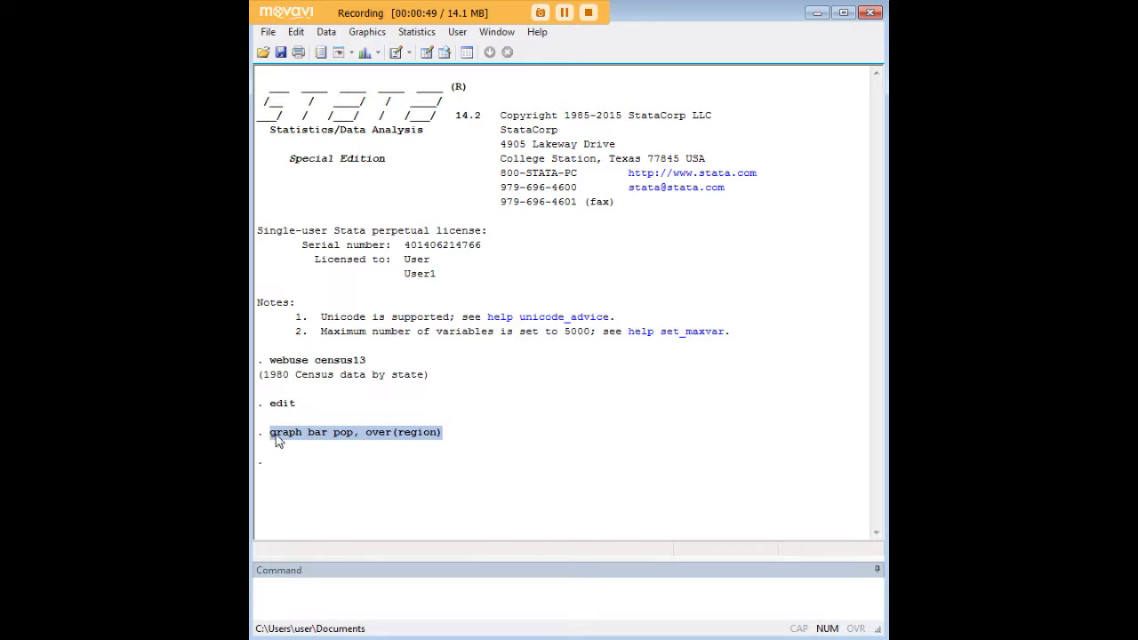
click(331, 451)
drag(311, 435, 325, 438)
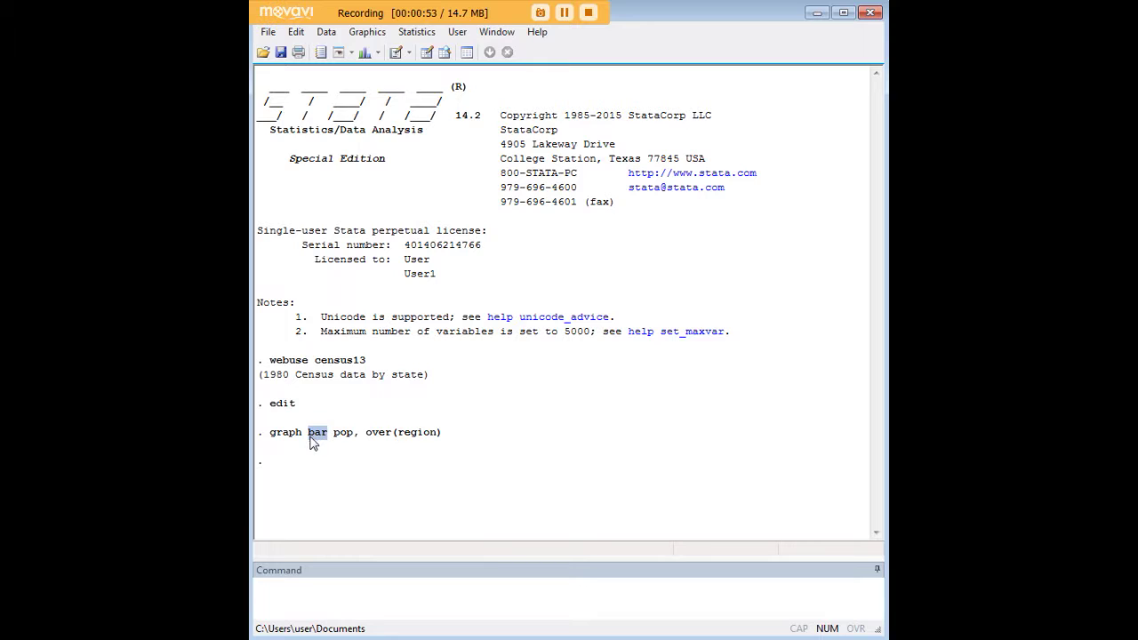
click(311, 435)
drag(313, 436, 325, 437)
double_click(343, 435)
drag(368, 436, 423, 435)
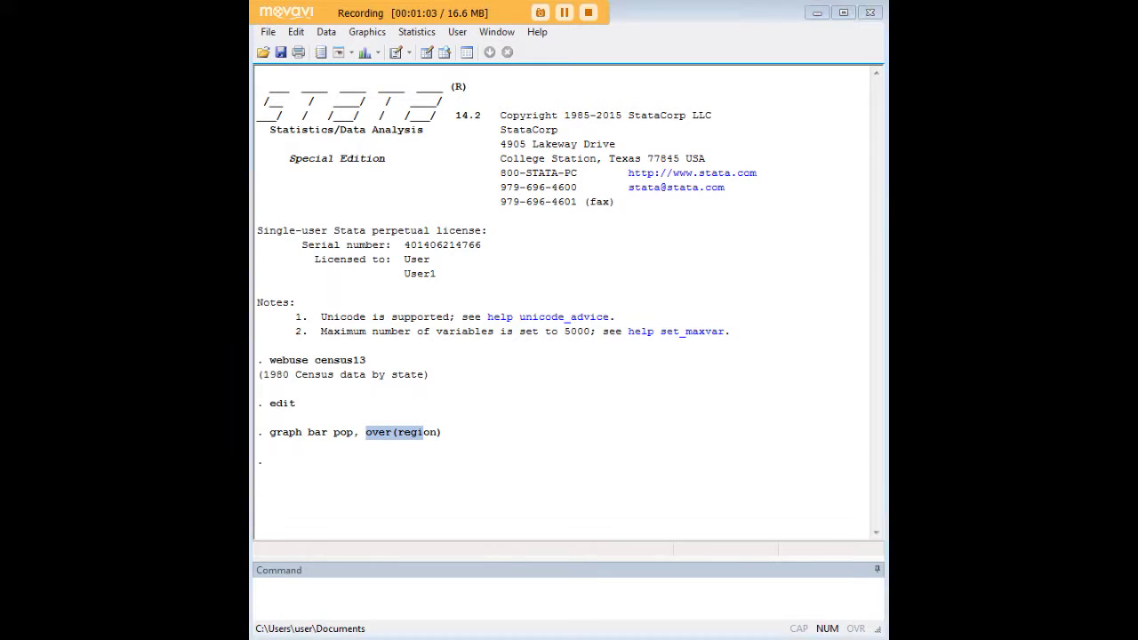
Step: Run graph hbar pop, over(region), pointing out the h in hbar, then minimize the chart
click(648, 594)
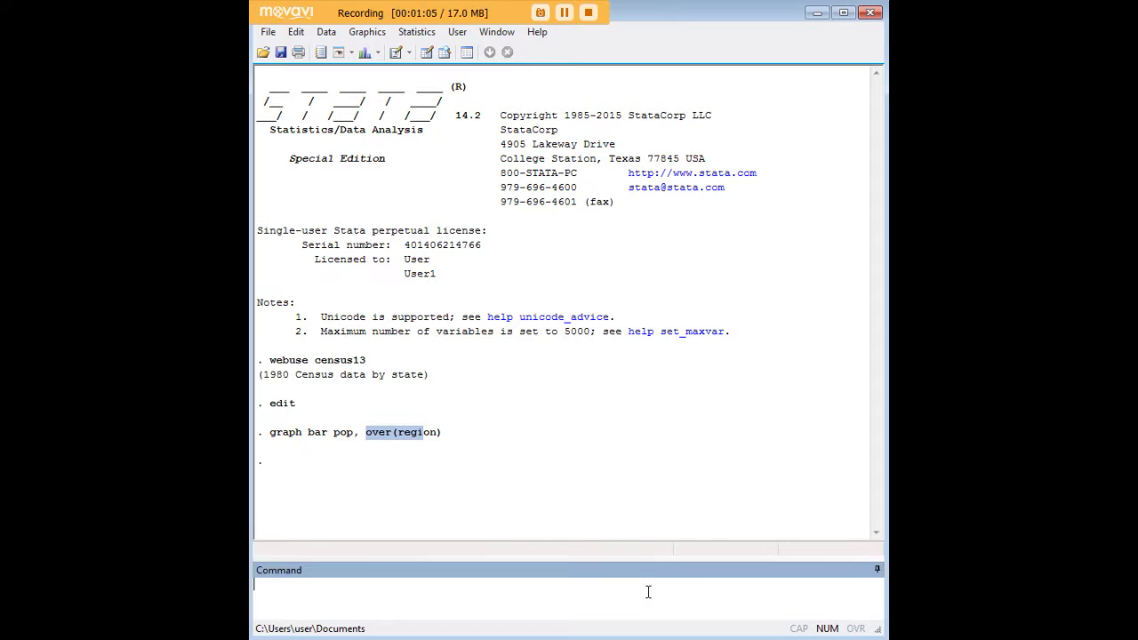
text(graph hbar pop, over(region))
drag(291, 584, 299, 584)
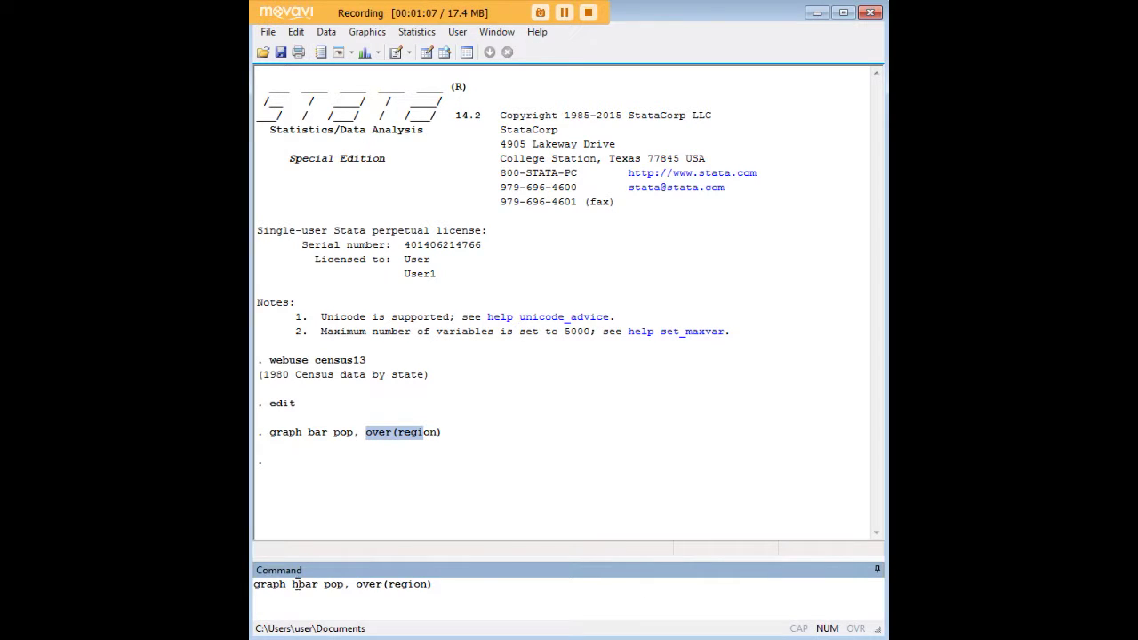
click(449, 588)
key(Return)
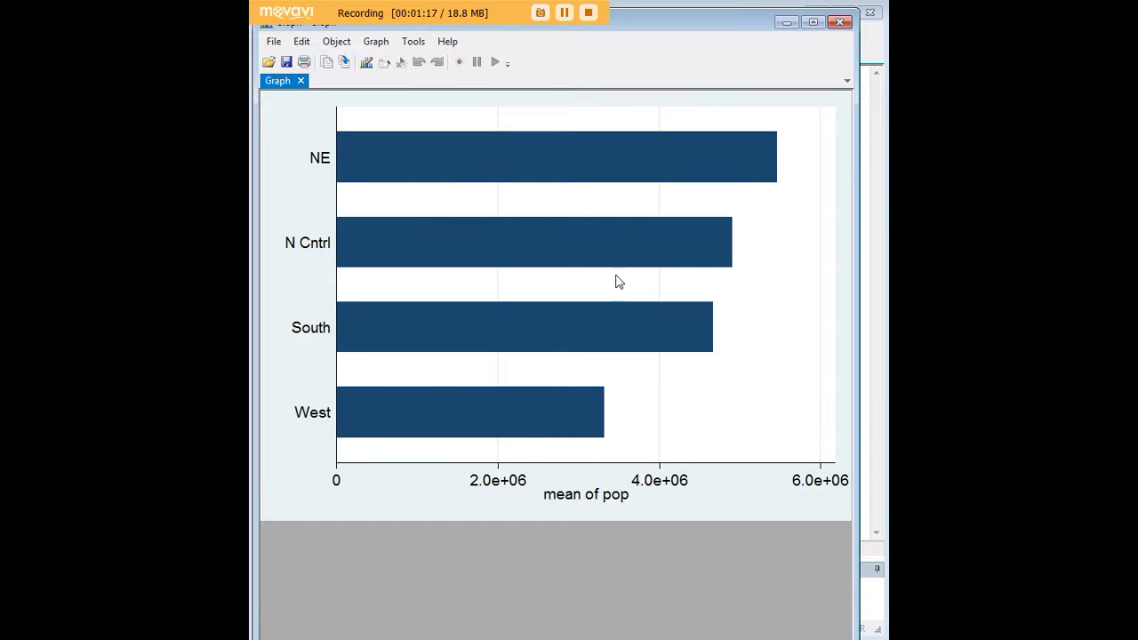
click(786, 23)
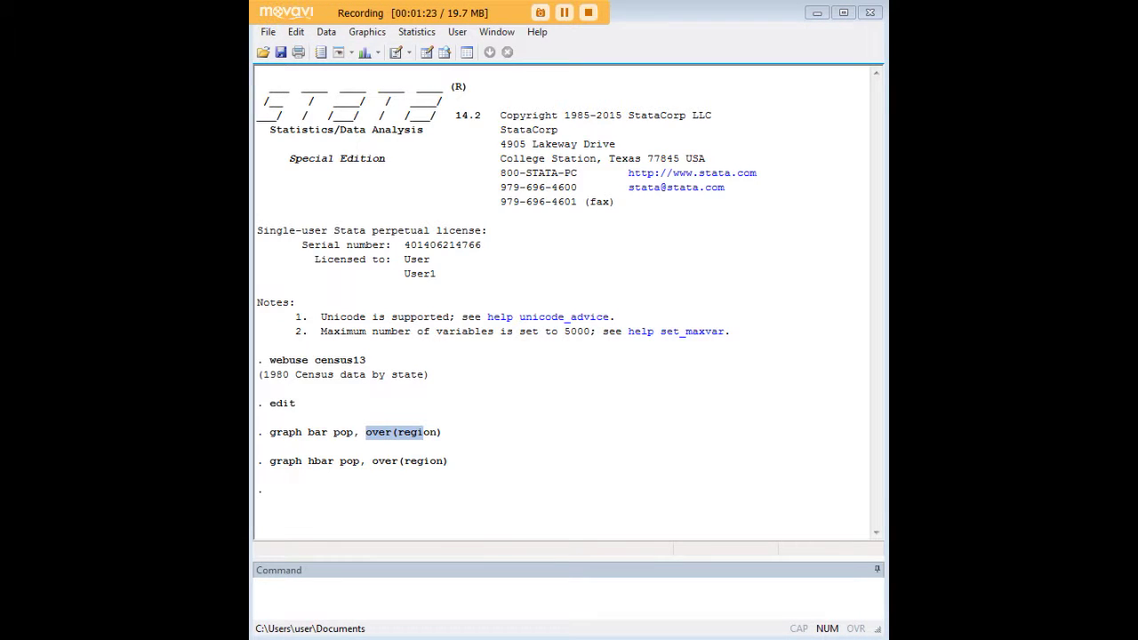
Step: Run graph hbar pop, over(region) scheme(s1mono), highlighting the scheme(s1mono) option
click(752, 595)
text(graph hbar pop, over(region) scheme(s1mono))
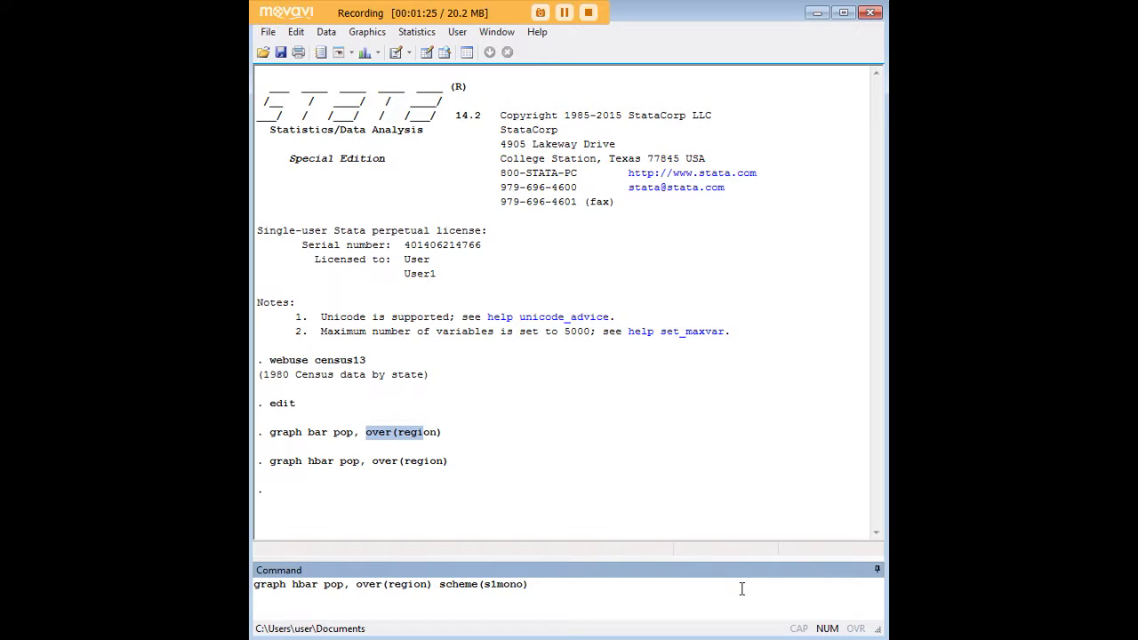
drag(530, 586, 439, 580)
click(594, 594)
key(Return)
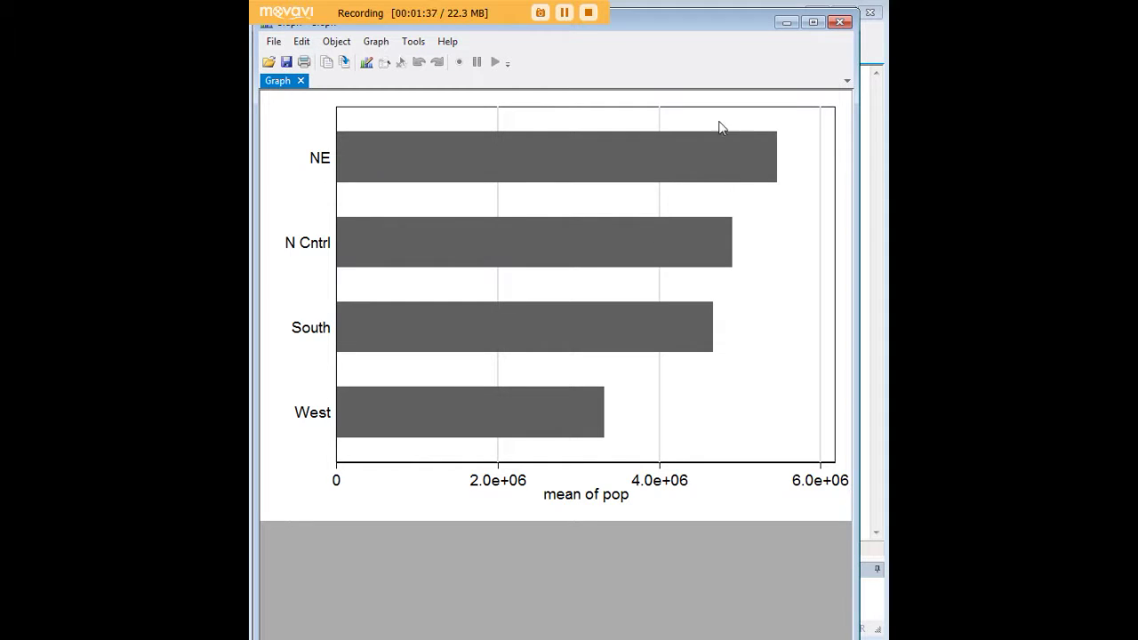
click(273, 42)
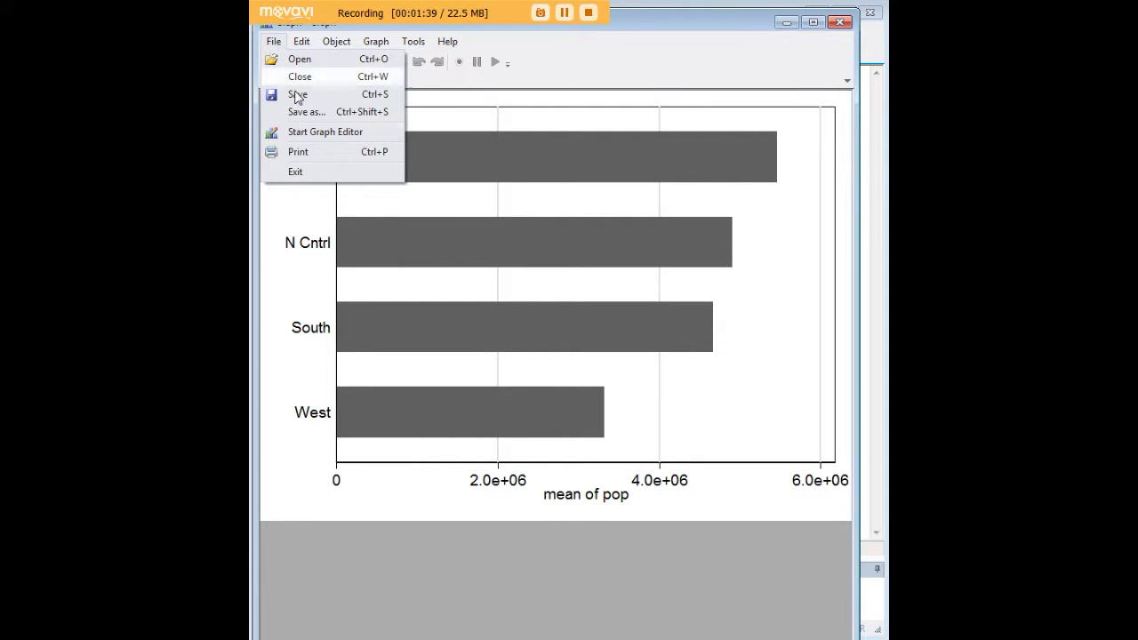
Step: Dismiss the Graph window's File menu and minimize the gray s1mono chart
click(747, 266)
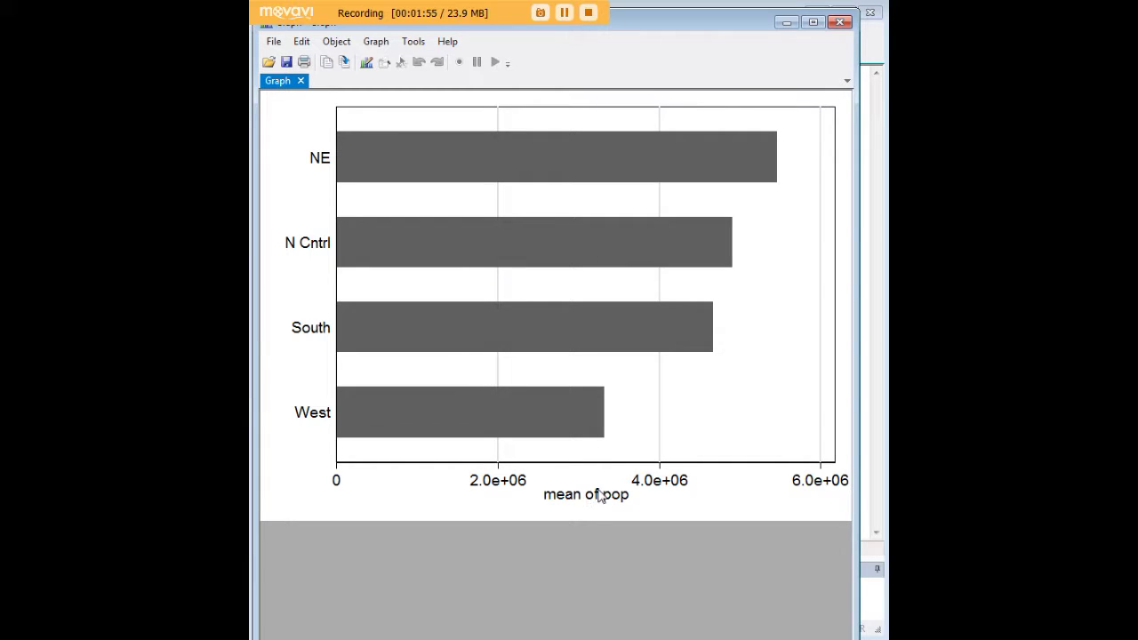
click(787, 22)
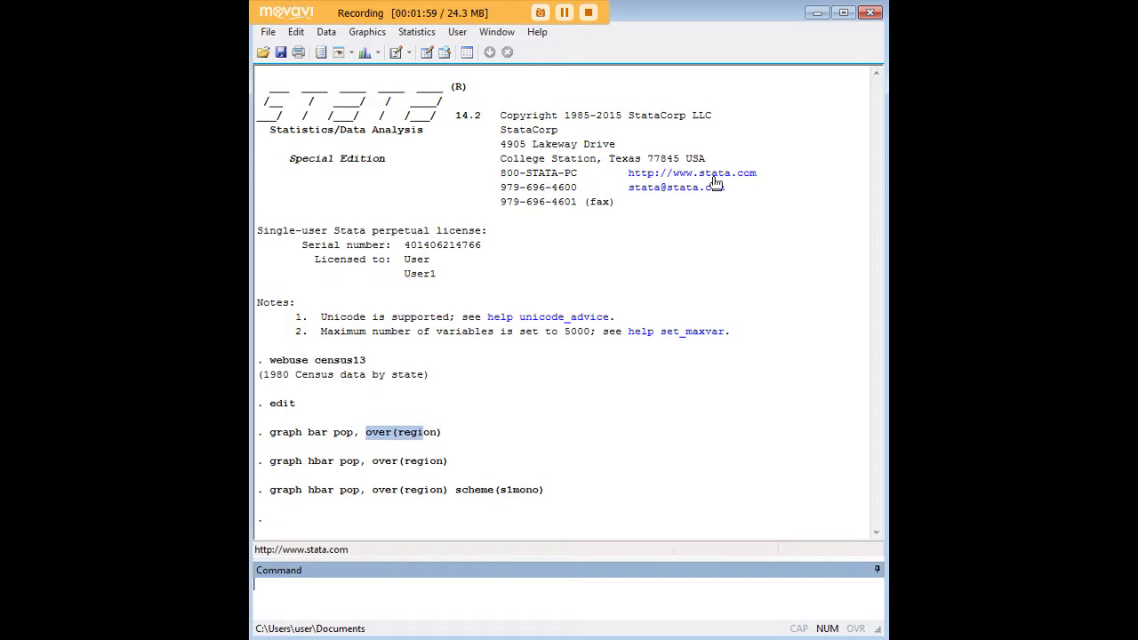